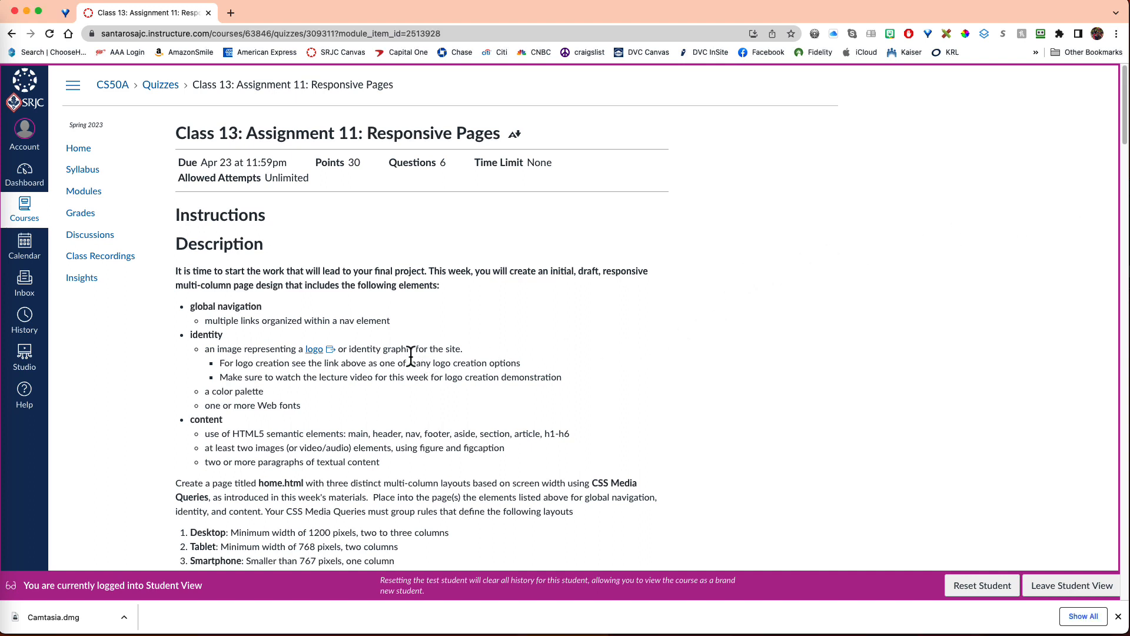
- Open Adobe Express from the assignment's logo link and sign in with Adobe ID through the company or school account, using the saved credentials
click(314, 351)
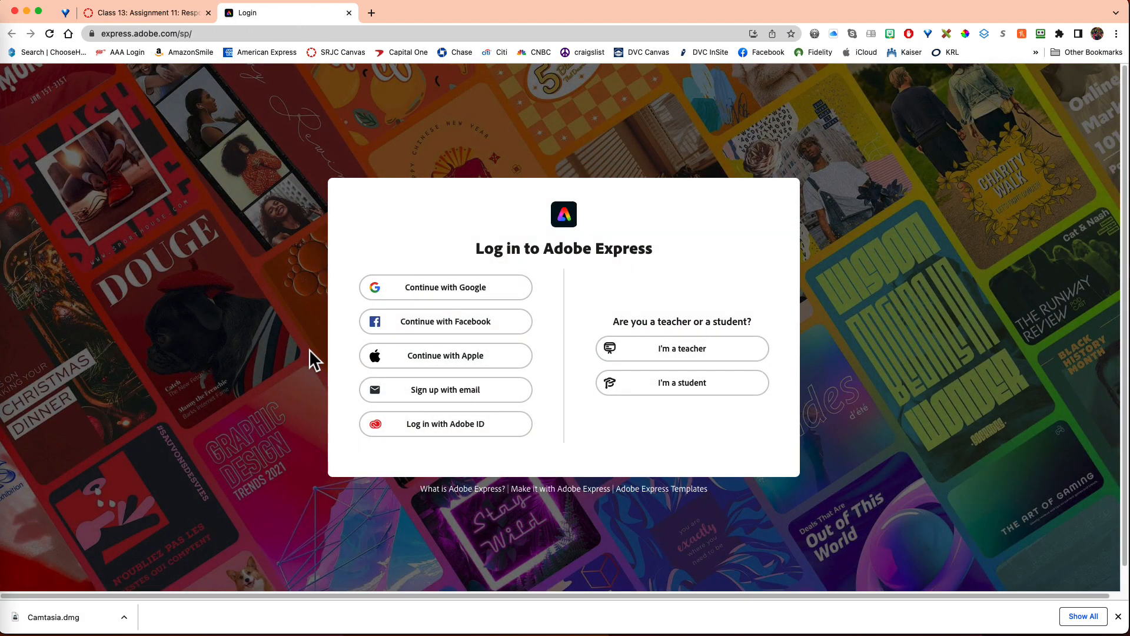
click(446, 424)
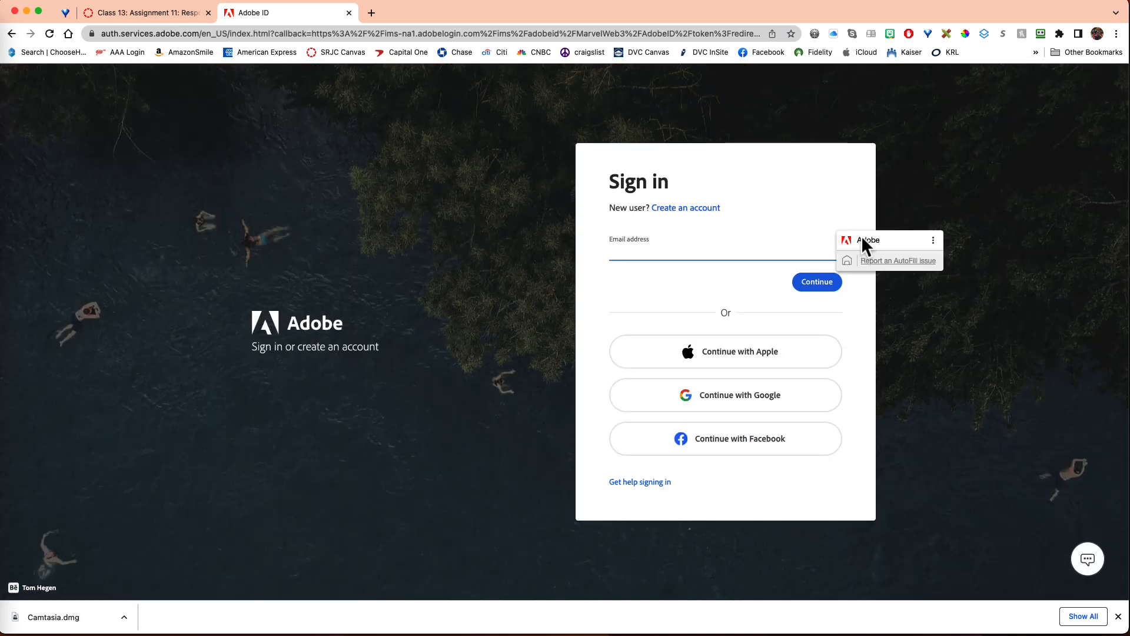
click(860, 242)
key(Return)
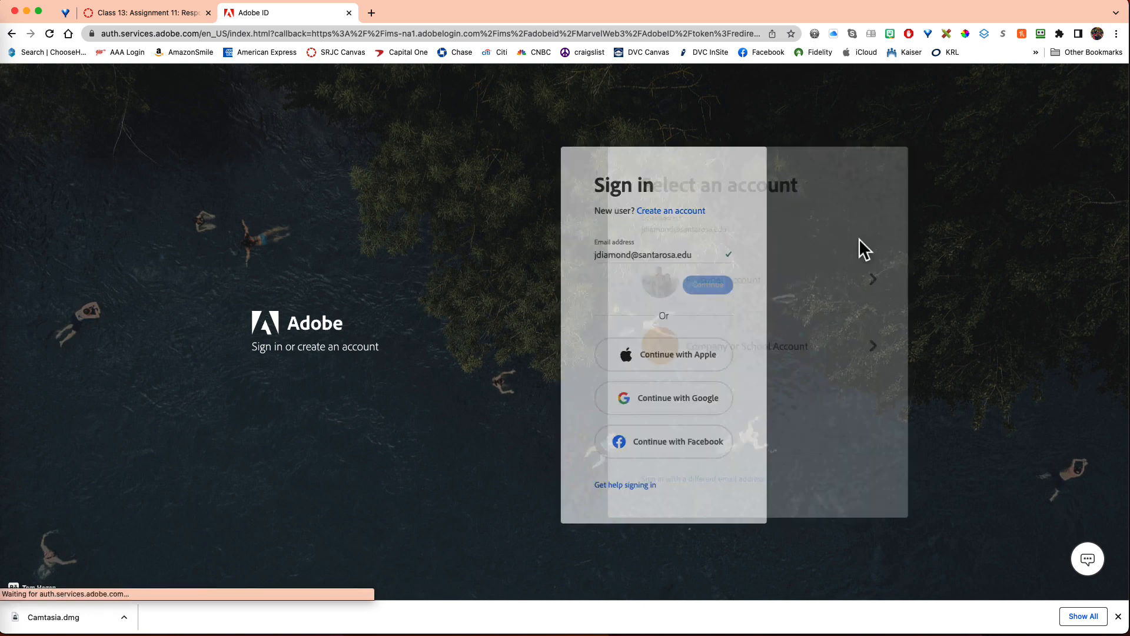
click(740, 346)
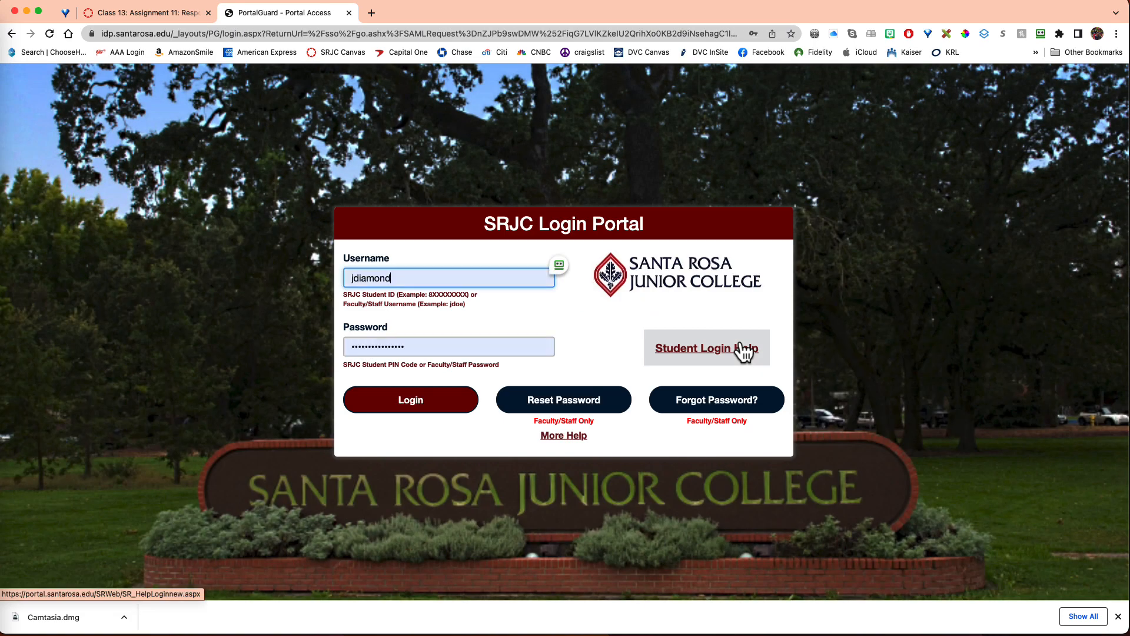
click(427, 404)
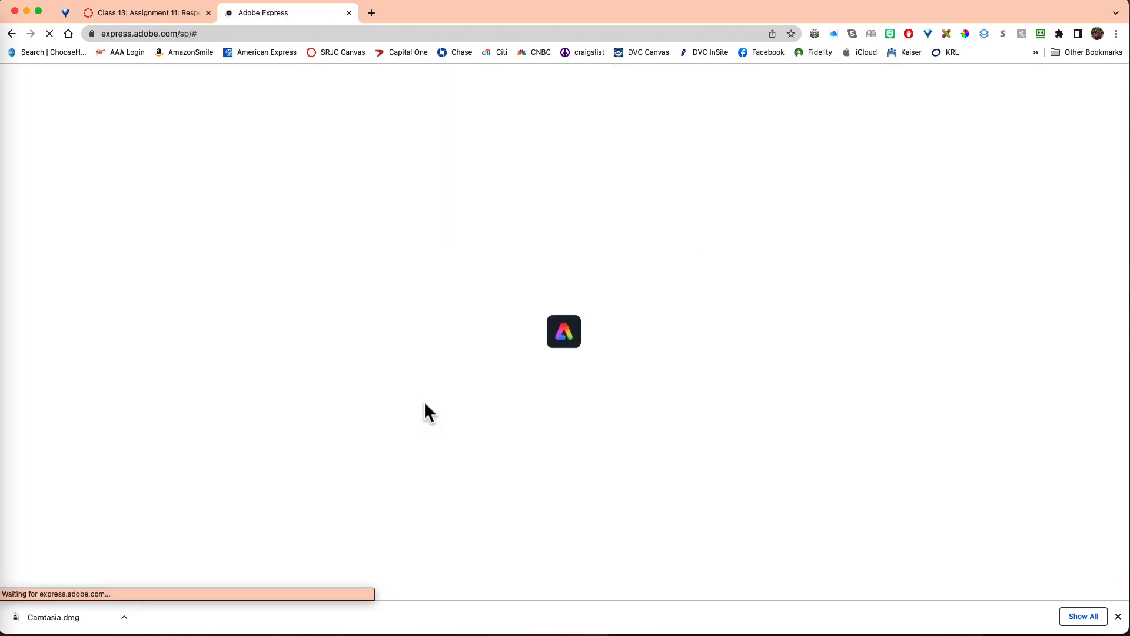
click(1117, 628)
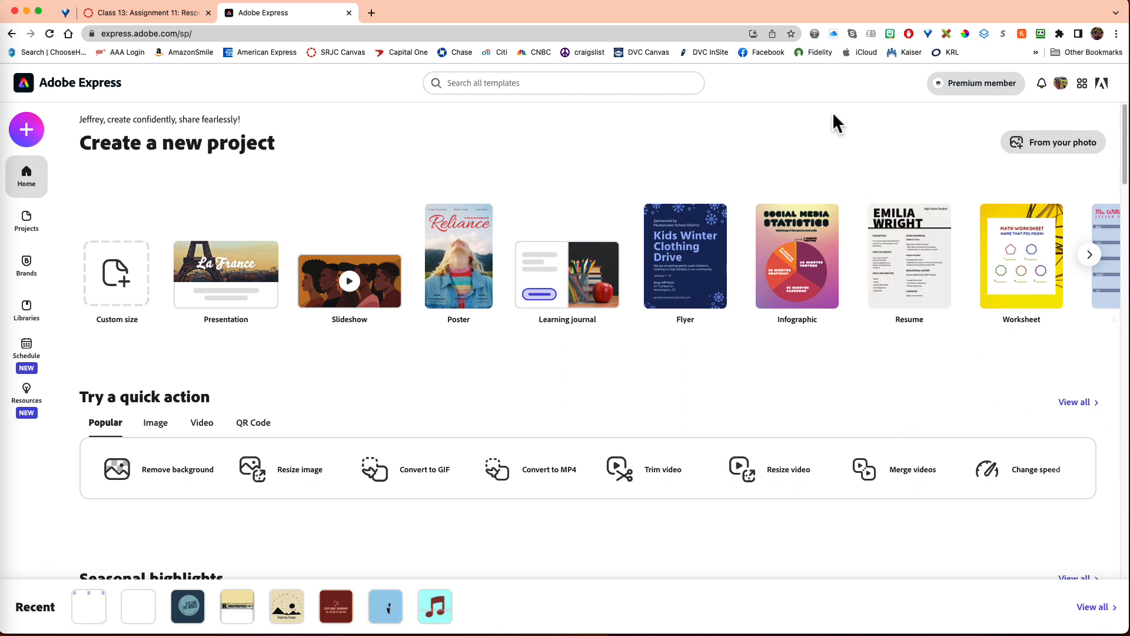
- Browse the logo templates and search them for "bike travel"
click(470, 83)
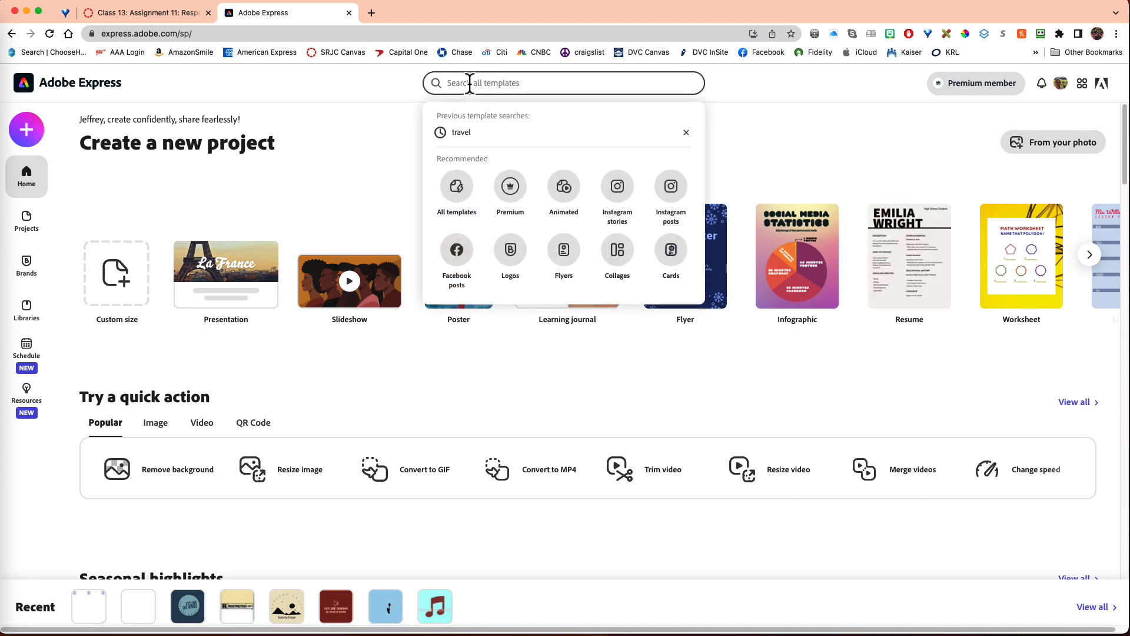
click(508, 255)
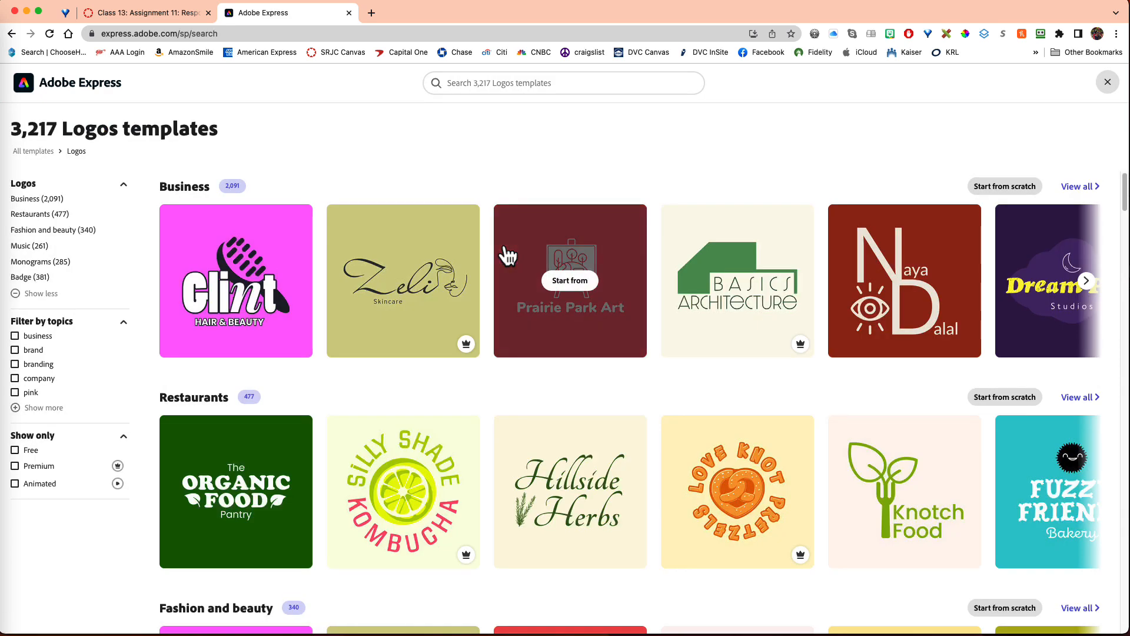
click(470, 75)
text(bike tr)
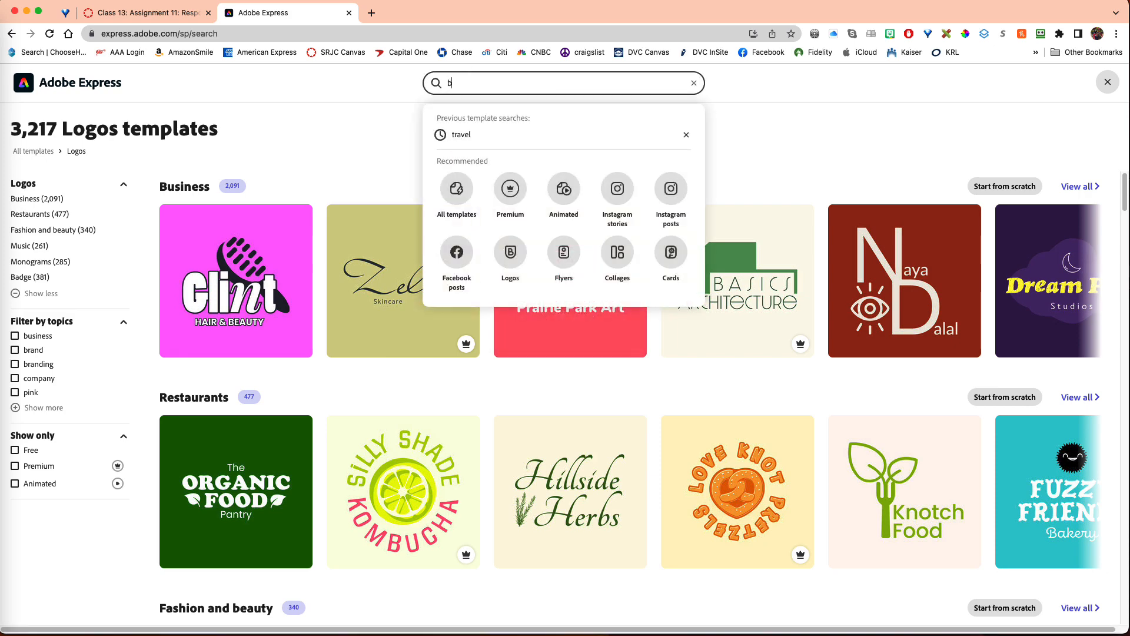
text(avel)
key(Return)
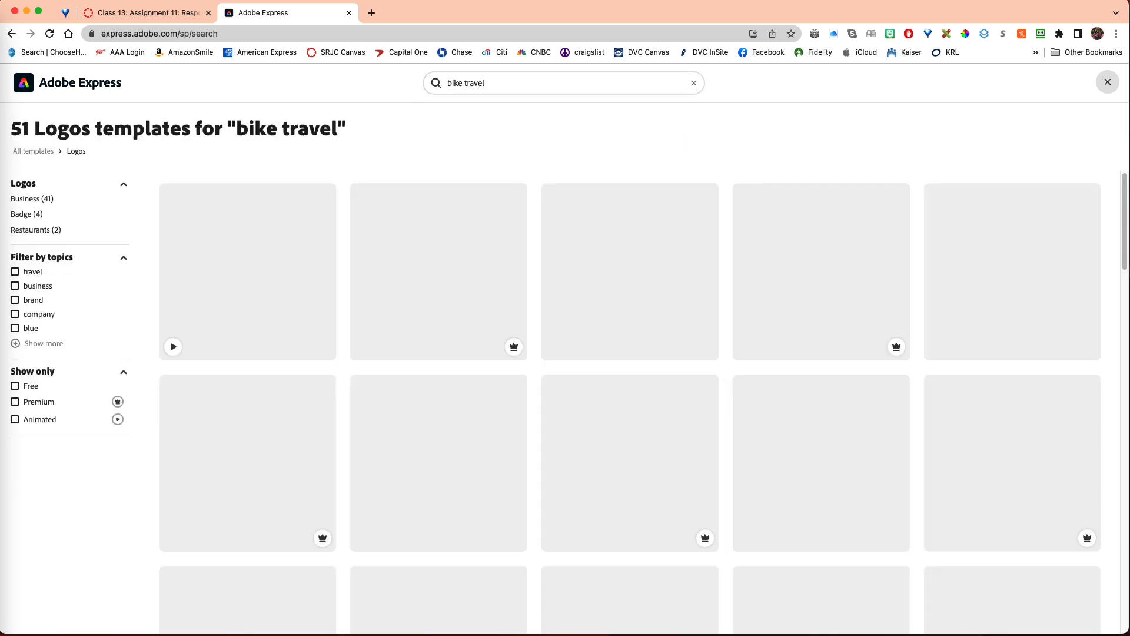
- Look through the results and open the Travel PROS International logo template with the two globes
scroll(630, 401, down, 5)
scroll(1113, 118, up, 5)
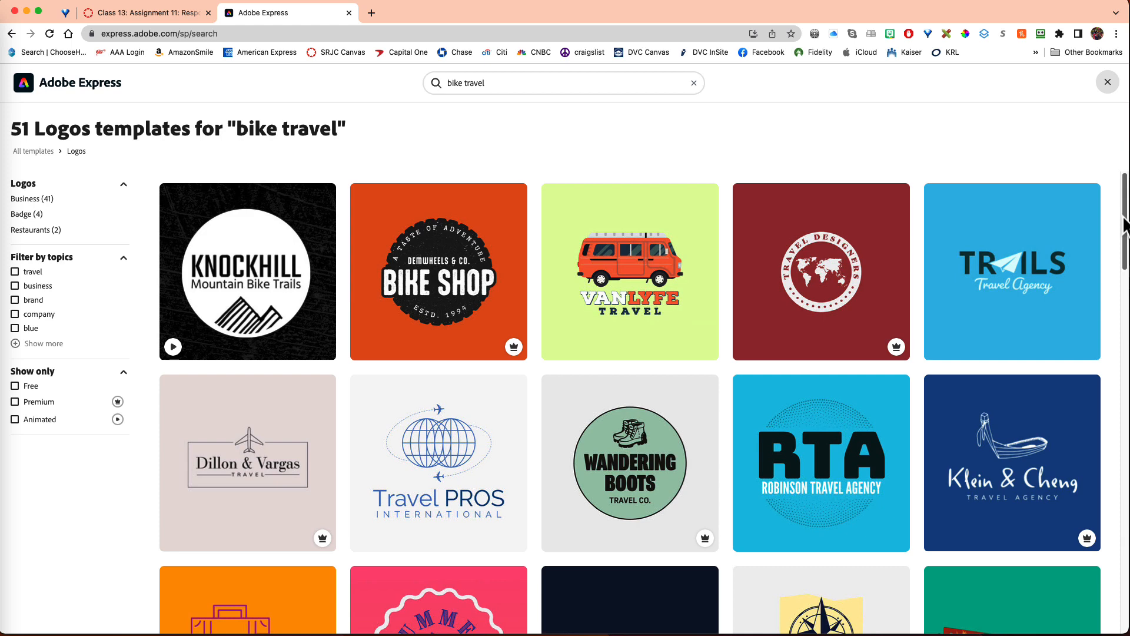
click(432, 458)
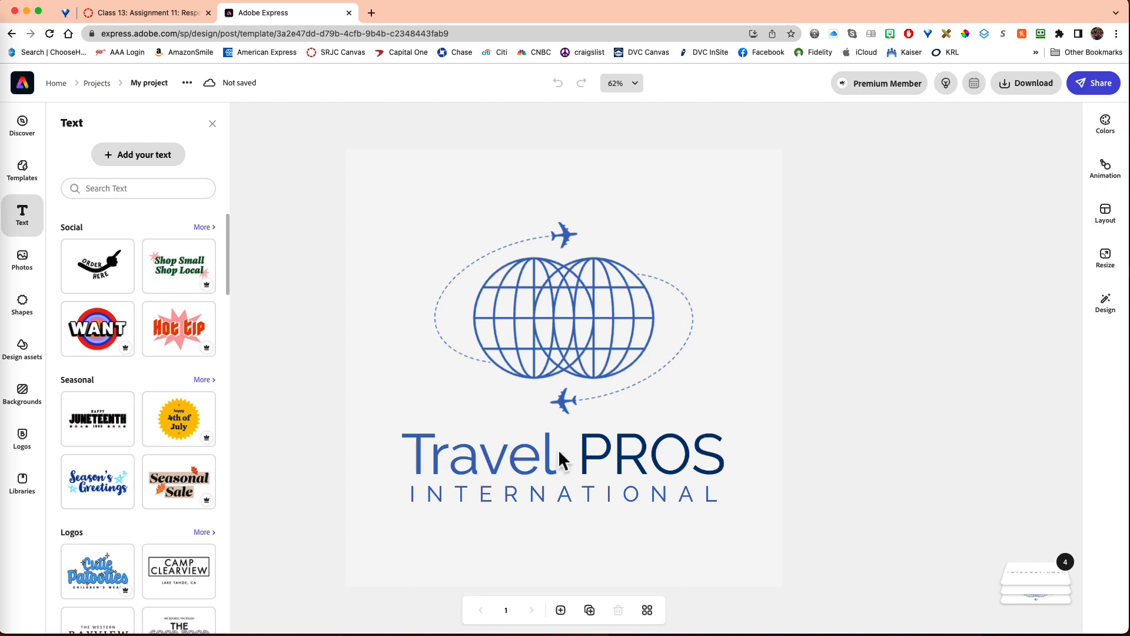
- Replace the logo's "Travel PROS" title with "Diamond Travel" and the "INTERNATIONAL" line with "Cycling Adventure"
click(560, 456)
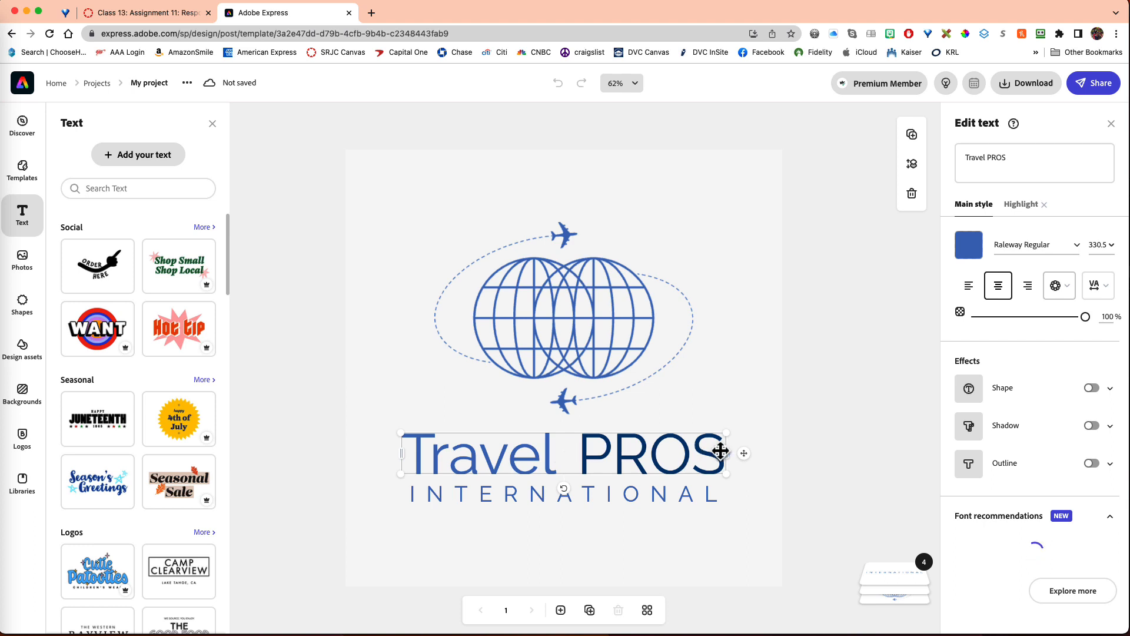
drag(1022, 155, 958, 154)
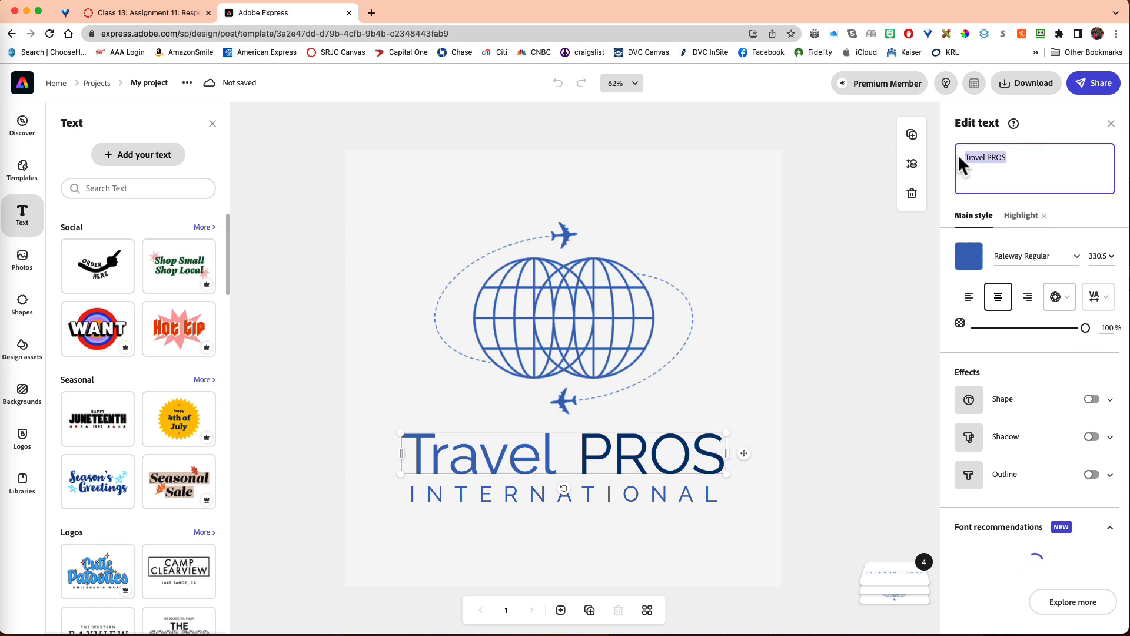
text(Diamond)
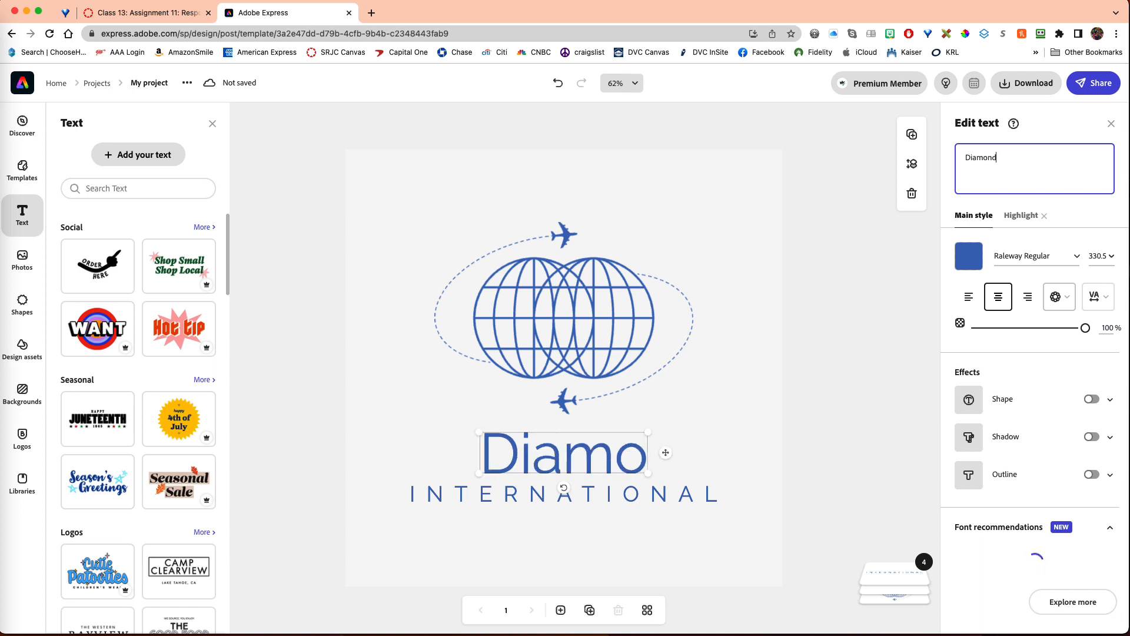
text( Trave)
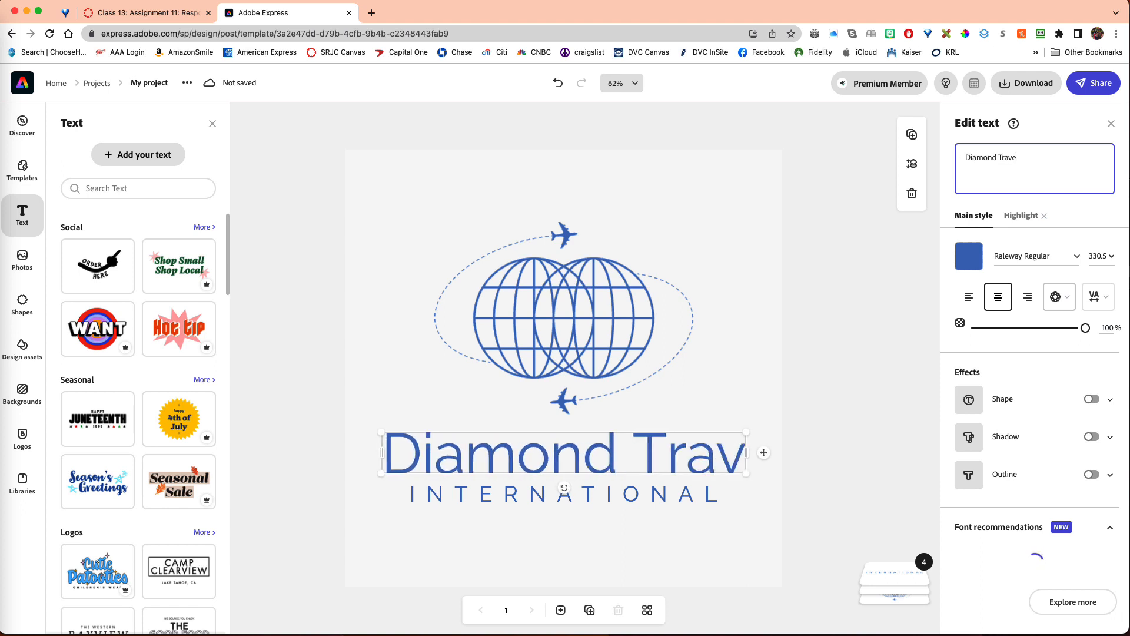
text(l)
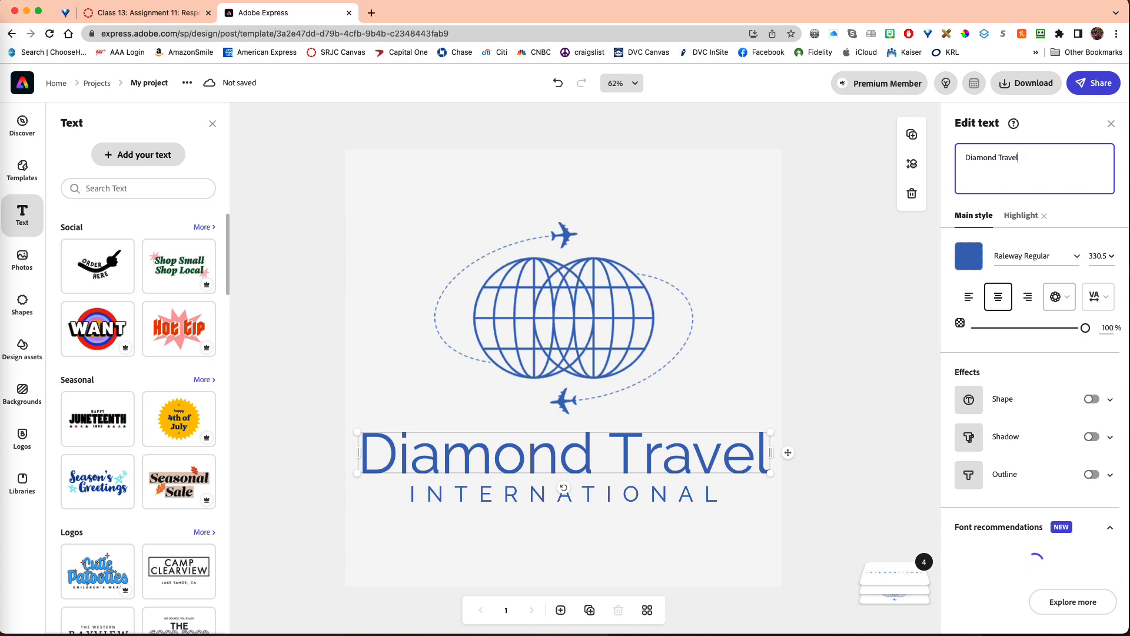
click(610, 498)
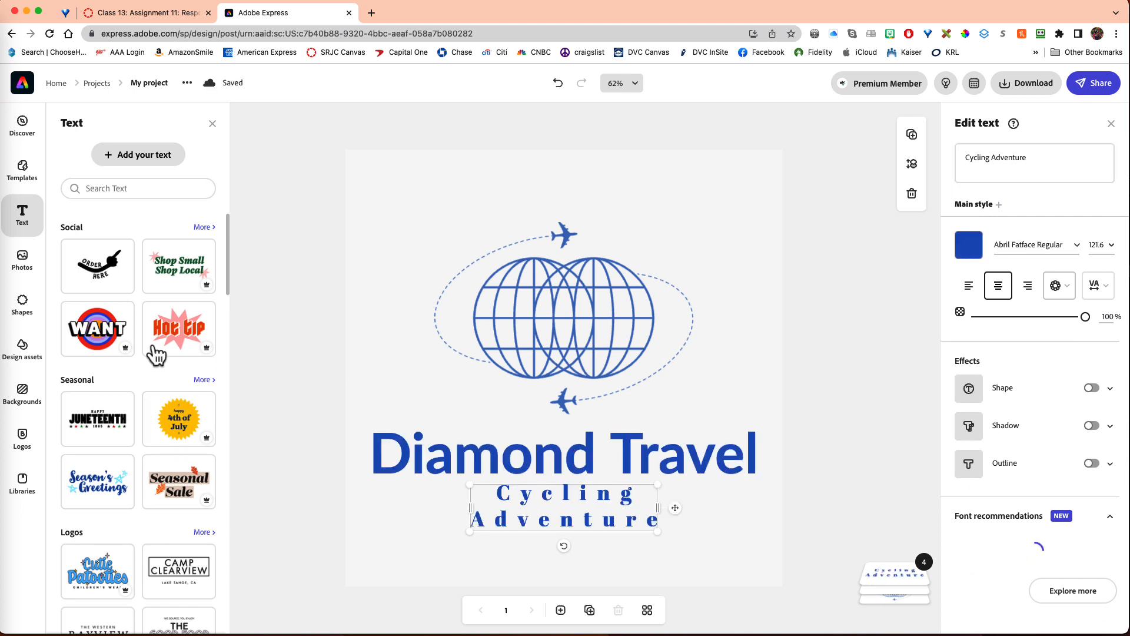
- Search the shapes for "cycling" and add the bicycle with dashed ground lines near the design's upper right corner
click(23, 306)
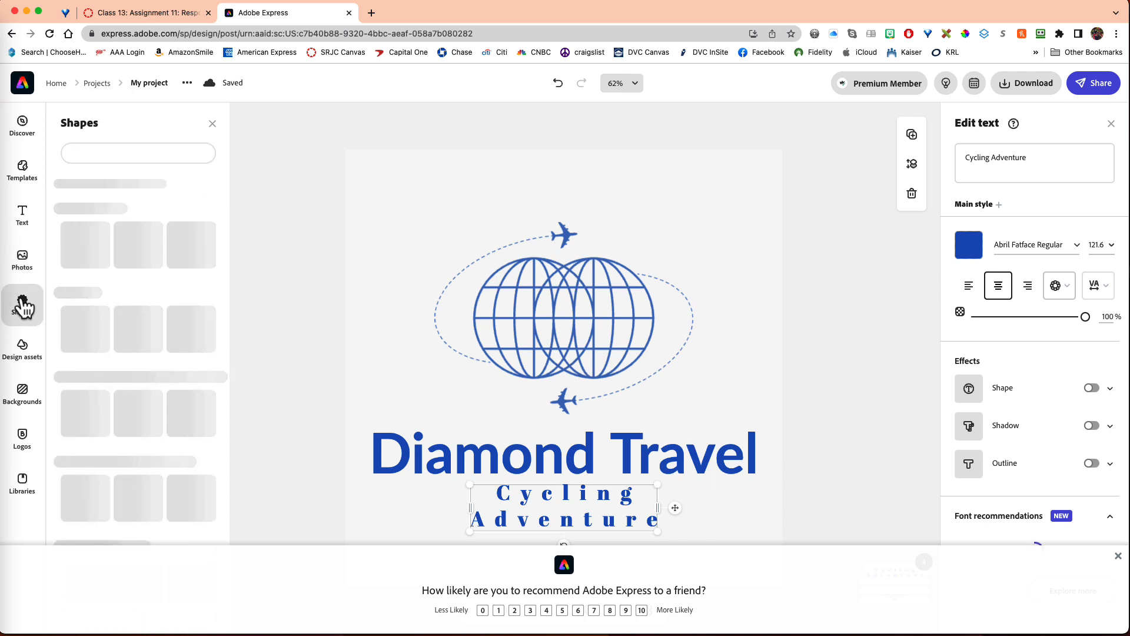
click(138, 153)
text(cycling)
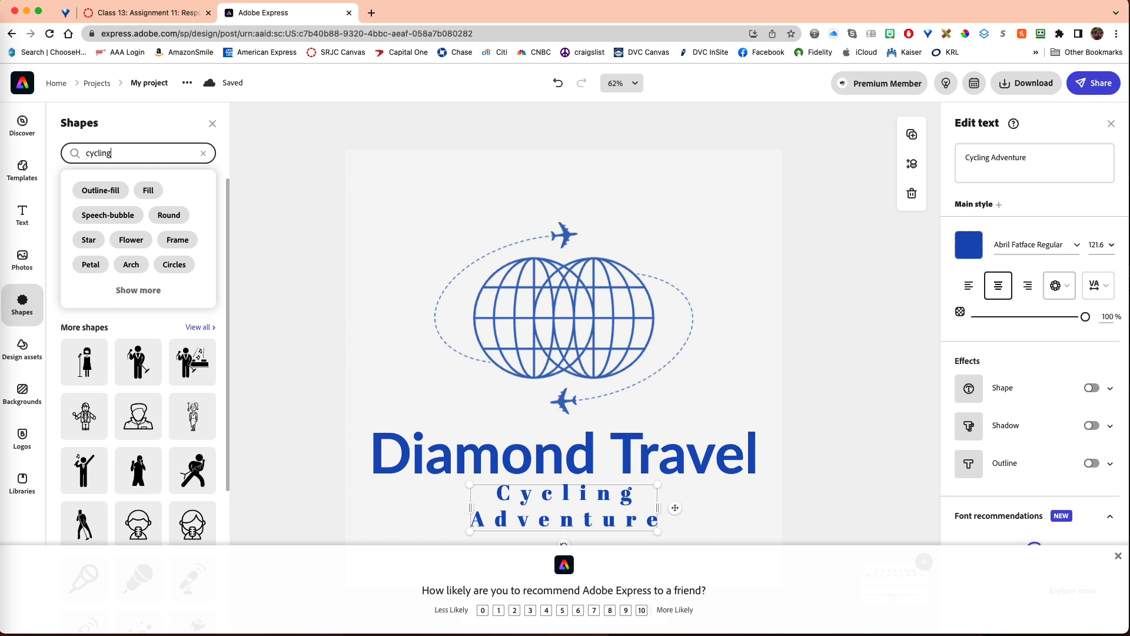
key(Return)
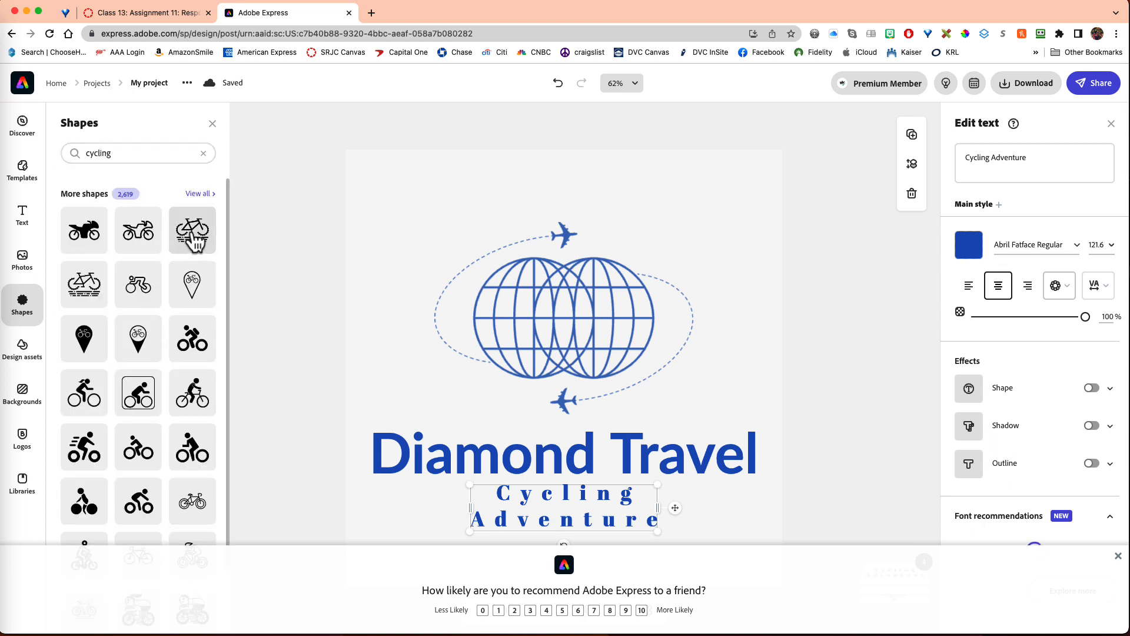
drag(192, 235, 696, 236)
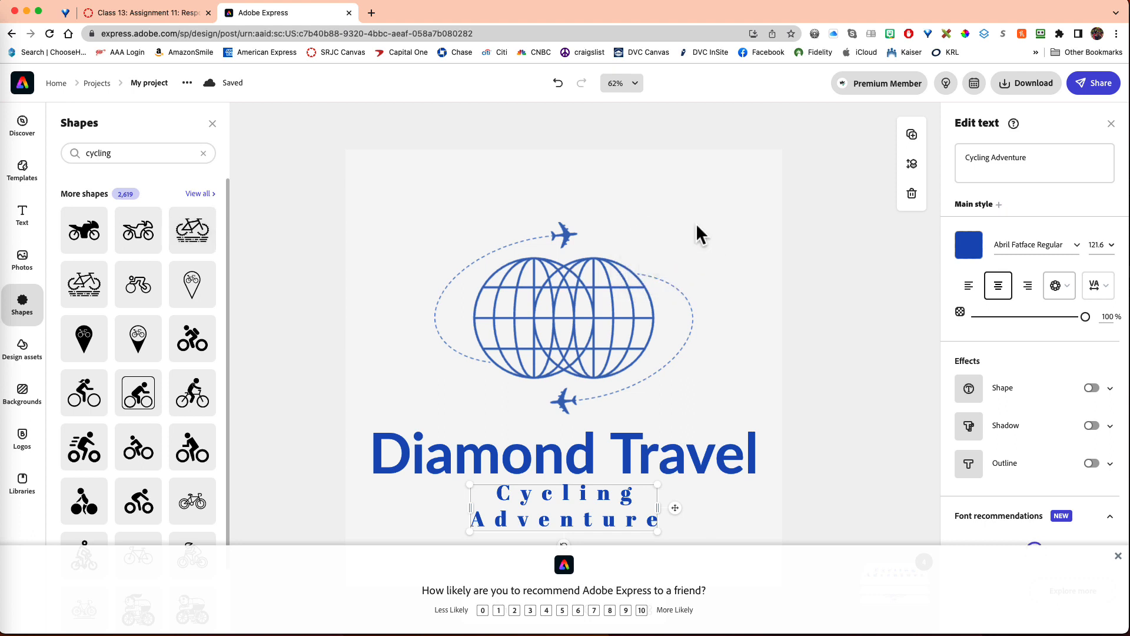
- Remove the globe-and-airplanes graphic, then enlarge the bicycle and center it above the Diamond Travel title
click(586, 292)
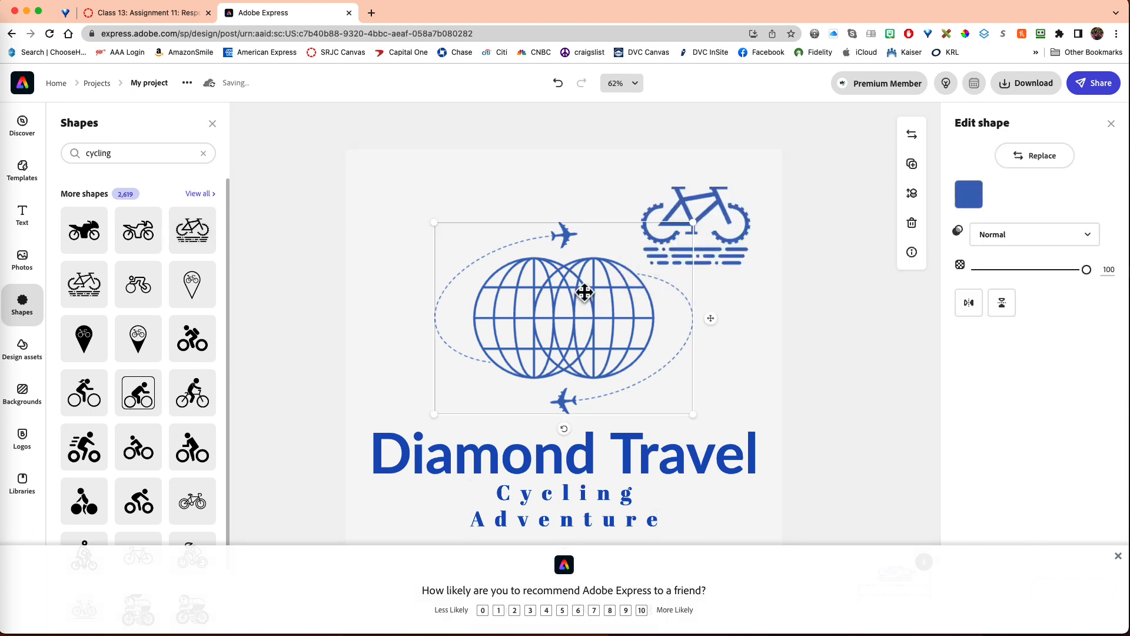
drag(686, 208, 342, 218)
click(464, 252)
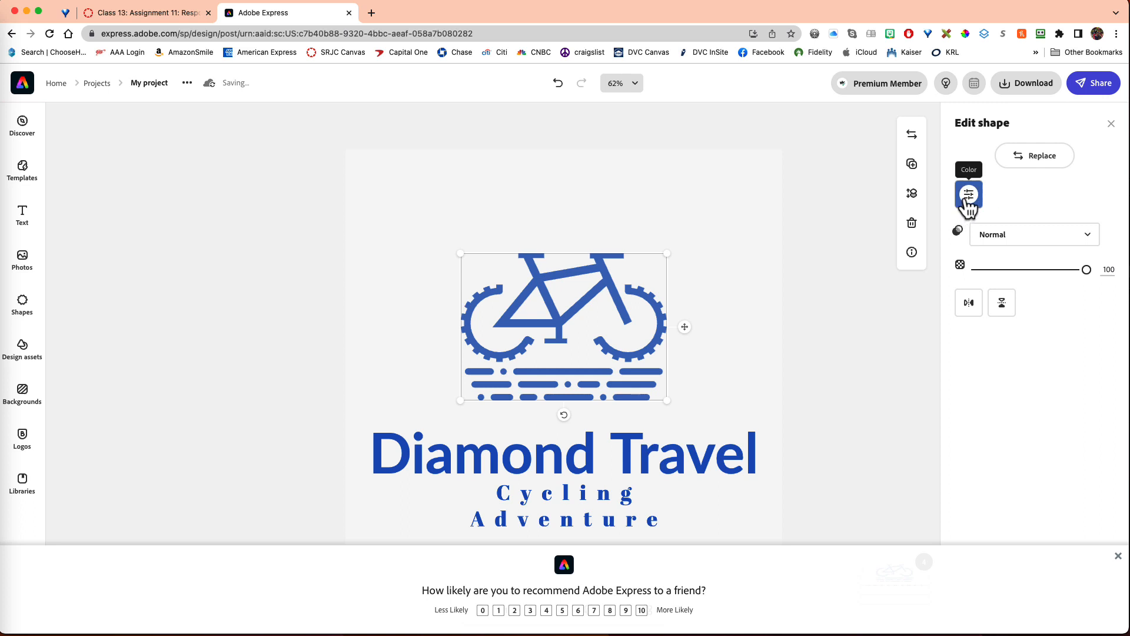
- Recolor the bicycle shape with a more saturated custom blue
click(966, 199)
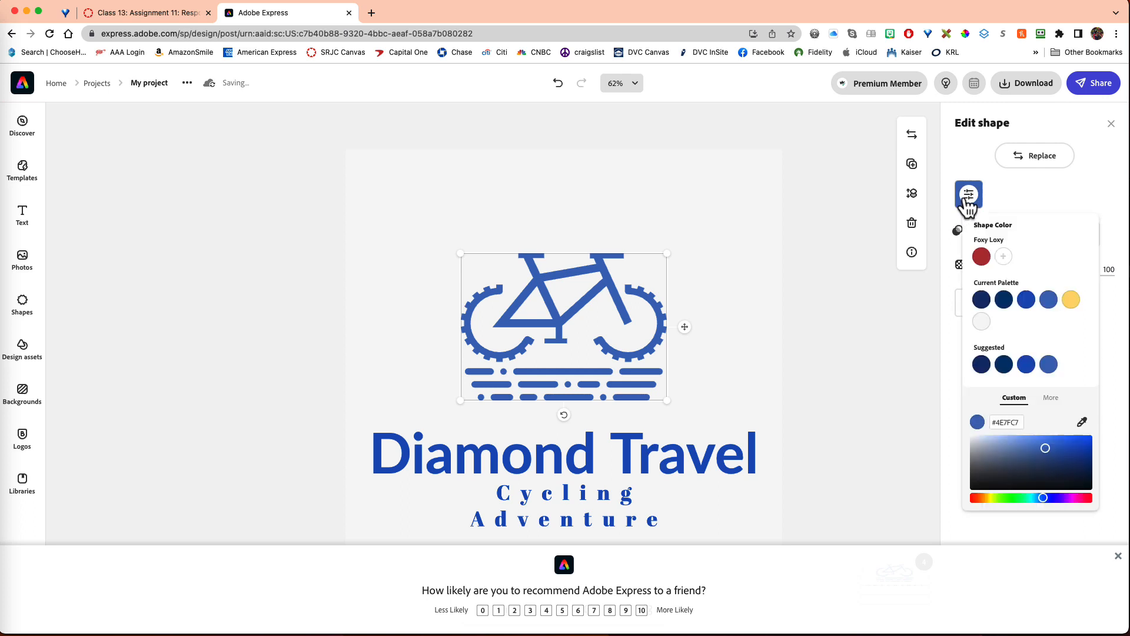
click(1070, 443)
click(899, 183)
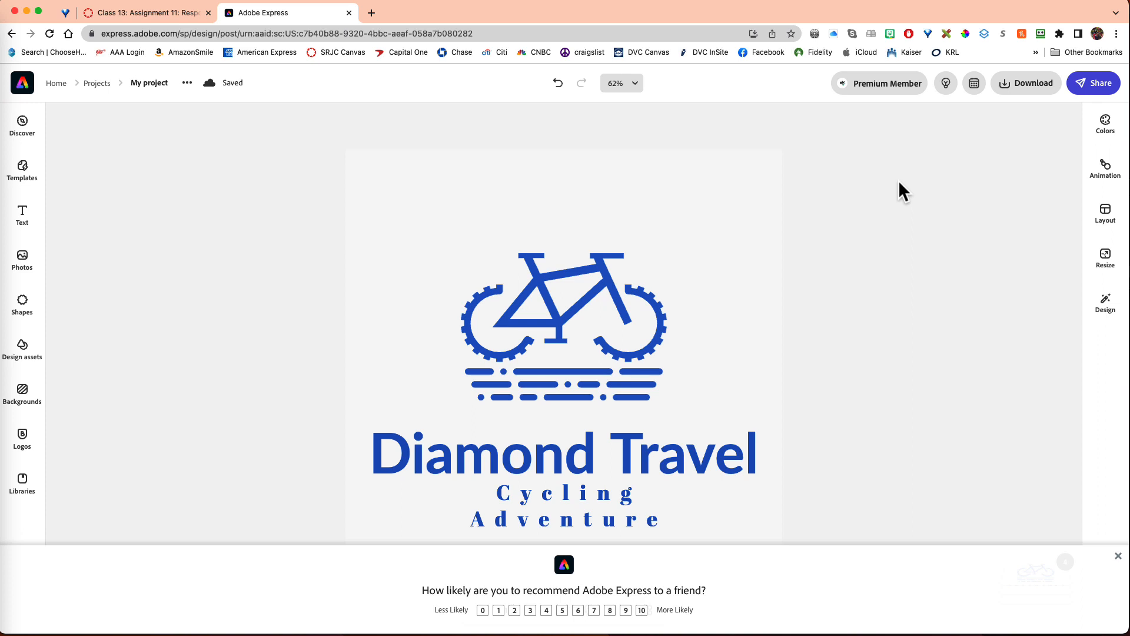
- Download the finished logo as a PNG with transparent background
click(1018, 89)
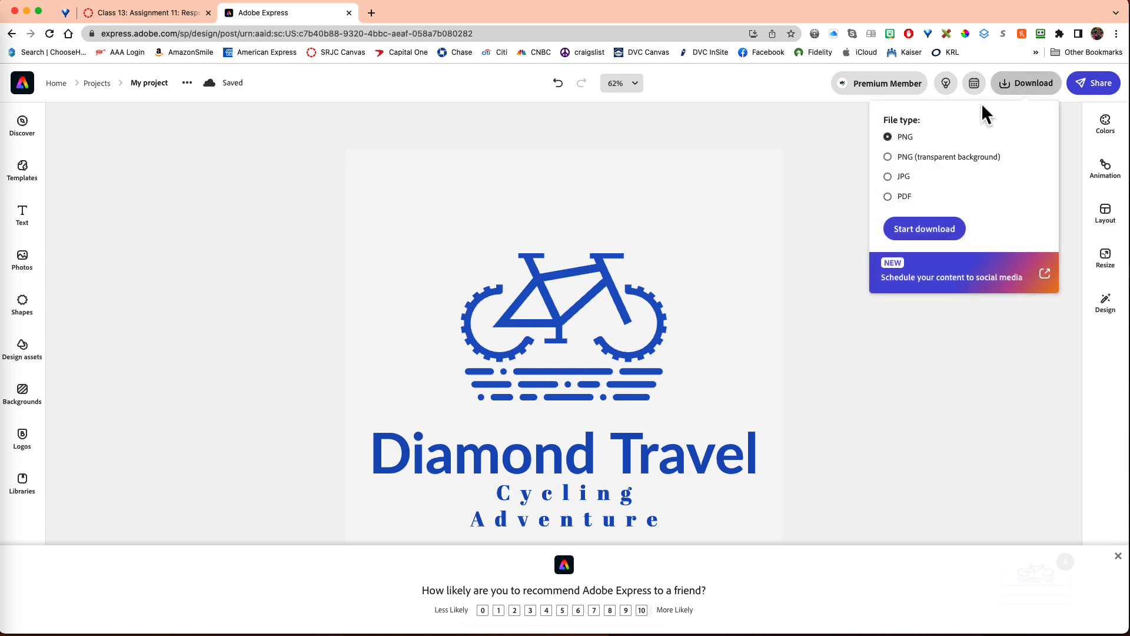
click(888, 156)
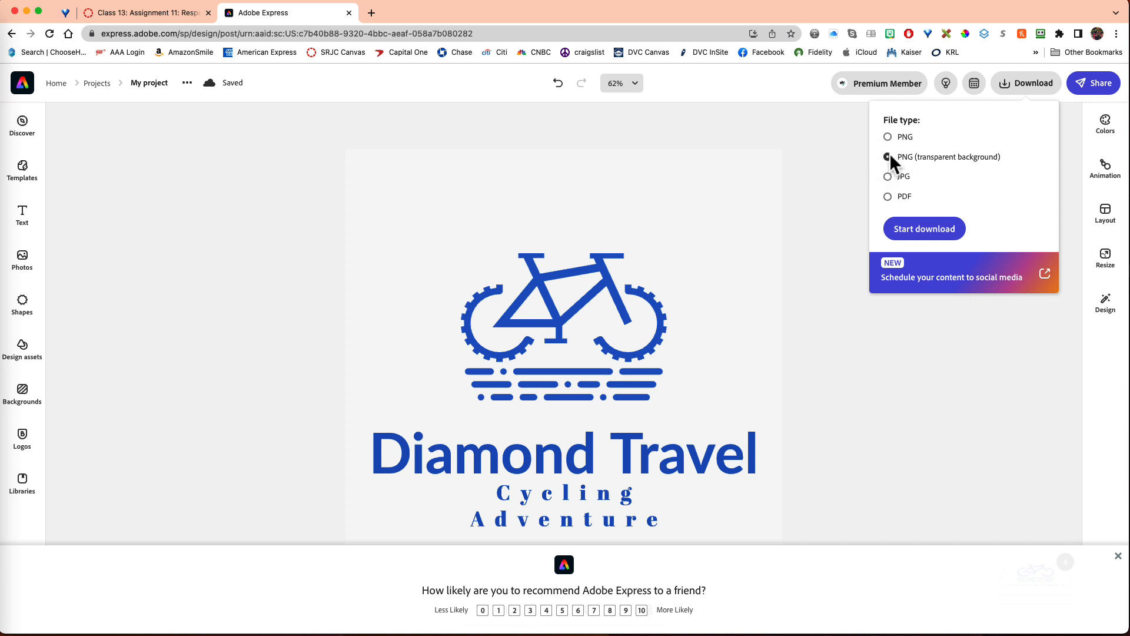
click(911, 229)
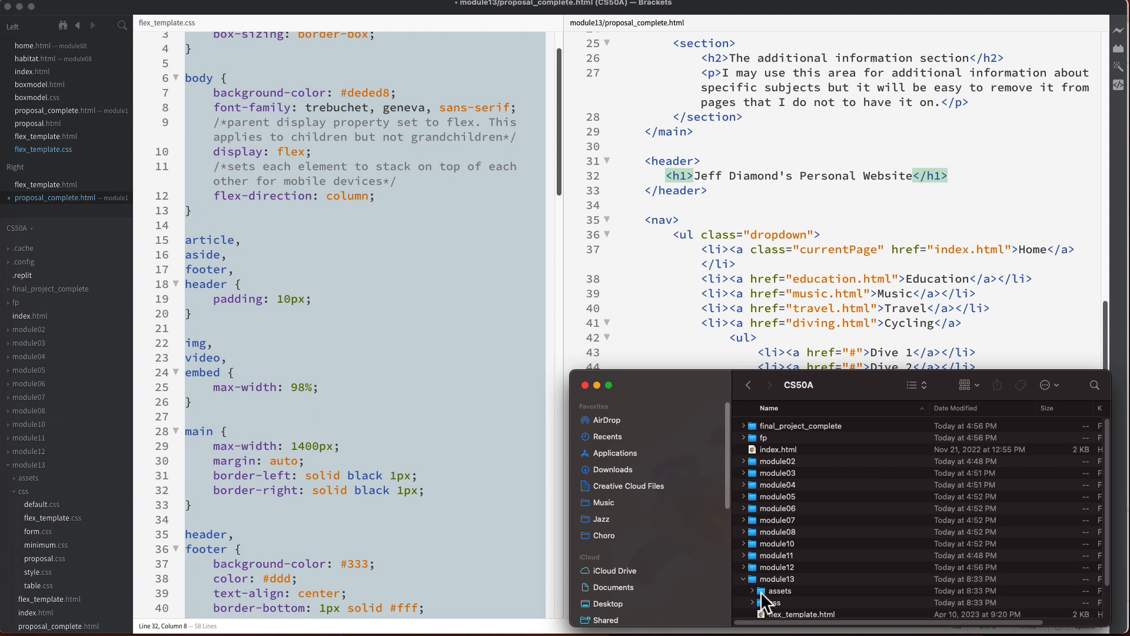
- Move up and heighten the CS50A Finder window, then expand the assets folder inside module13
drag(846, 392, 817, 330)
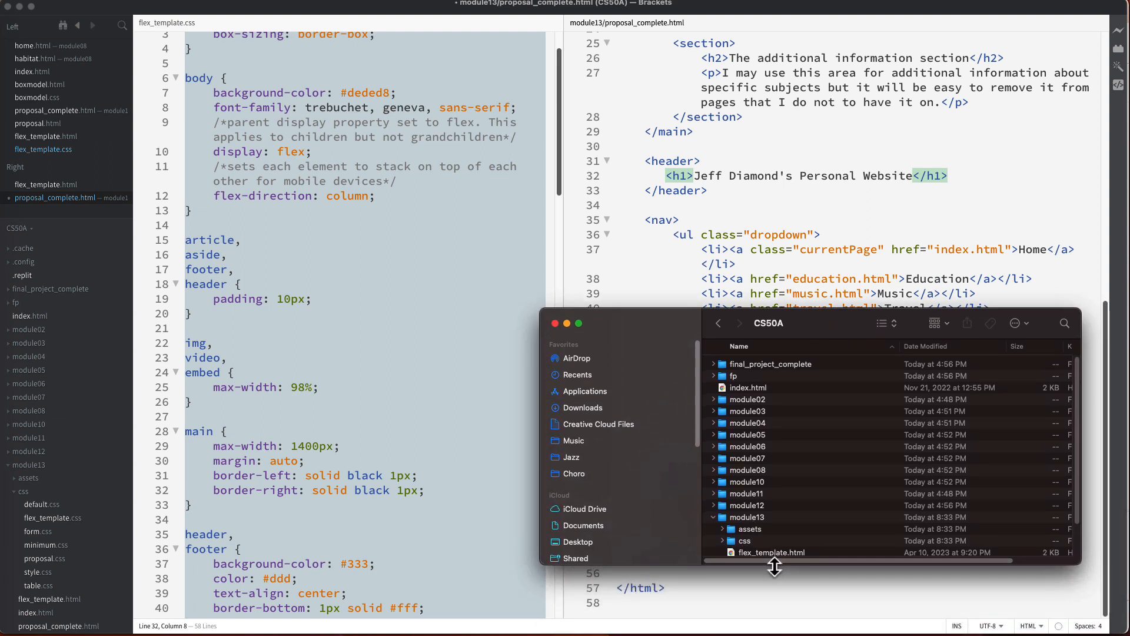
drag(772, 560, 772, 611)
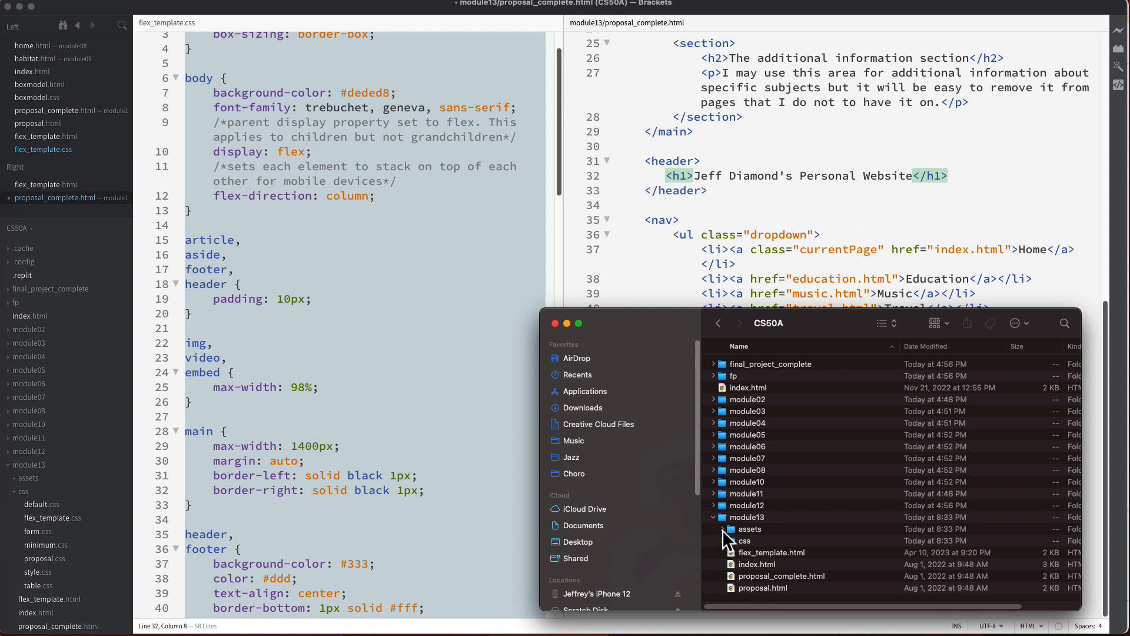
click(723, 529)
scroll(759, 547, down, 1)
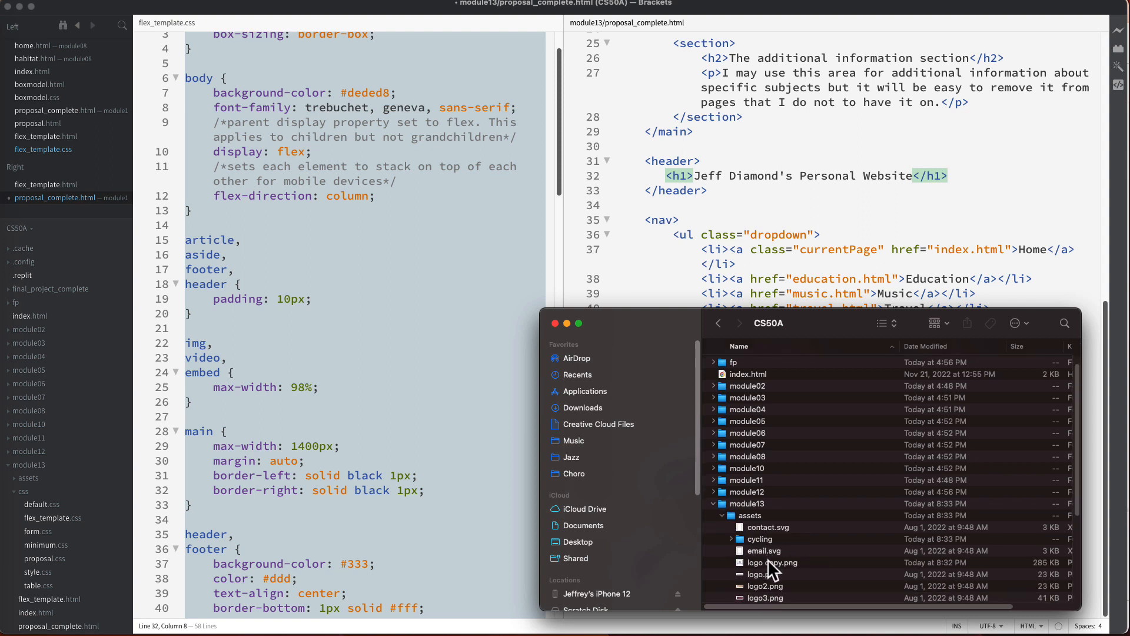
- Rename "logo copy.png" in the module13 assets folder as "logo_new.png" and close the Finder window
click(769, 560)
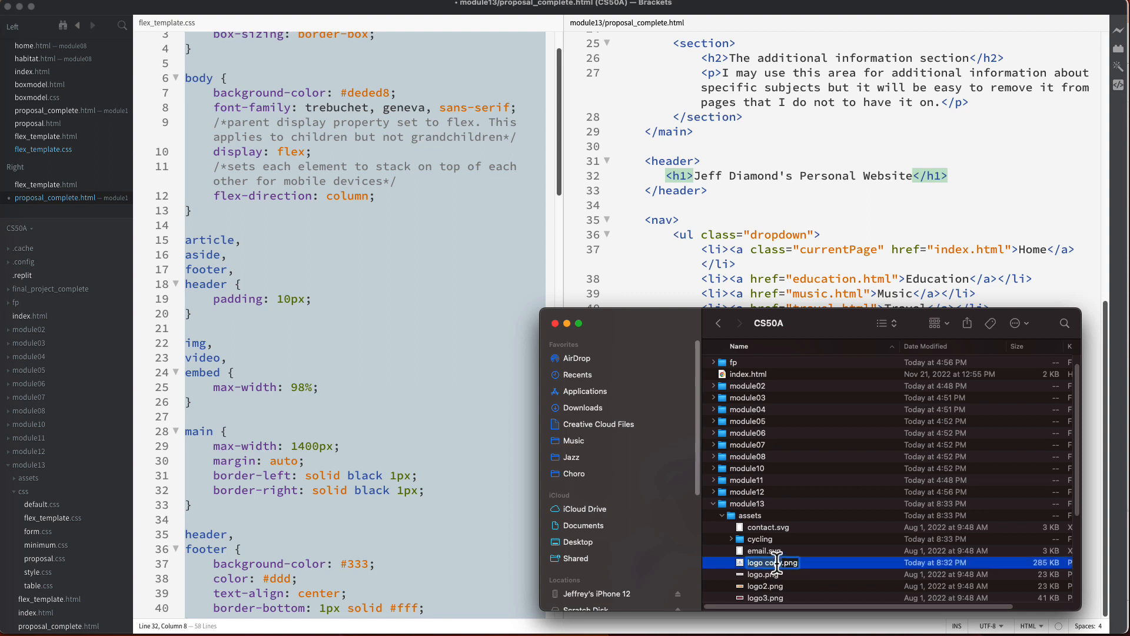
key(BackSpace)
key(BackSpace)
key(BackSpace)
key(BackSpace)
key(BackSpace)
text(_new)
click(554, 323)
- Insert an image tag before the header's h1 in proposal_complete.html with source "assets/logo%20copy.png", width 150 and class floatRight
click(821, 205)
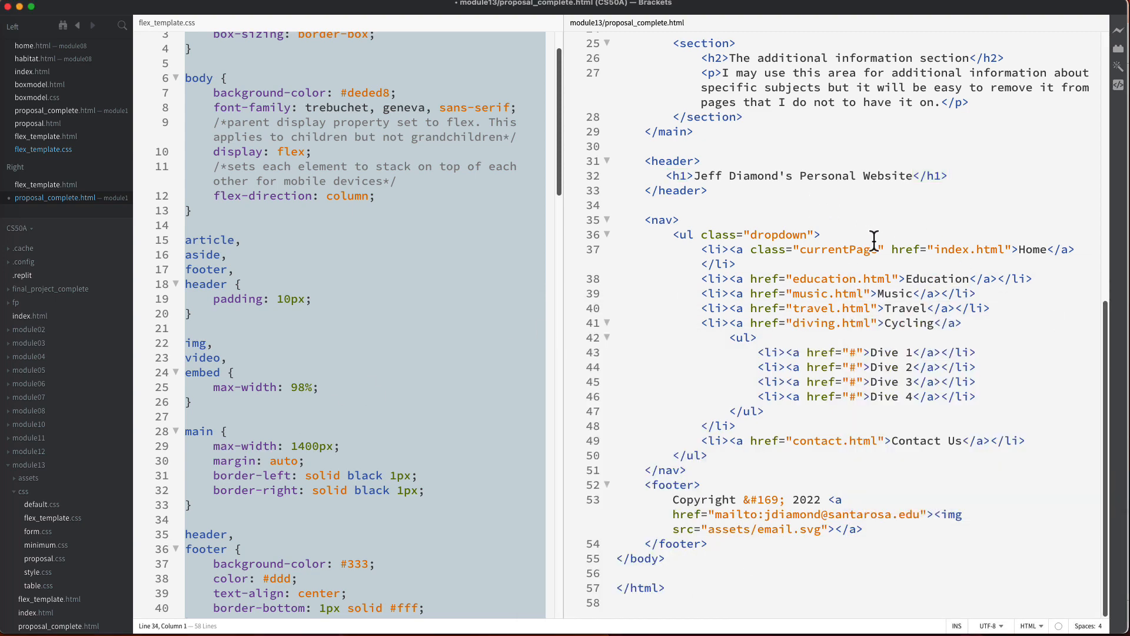
click(666, 176)
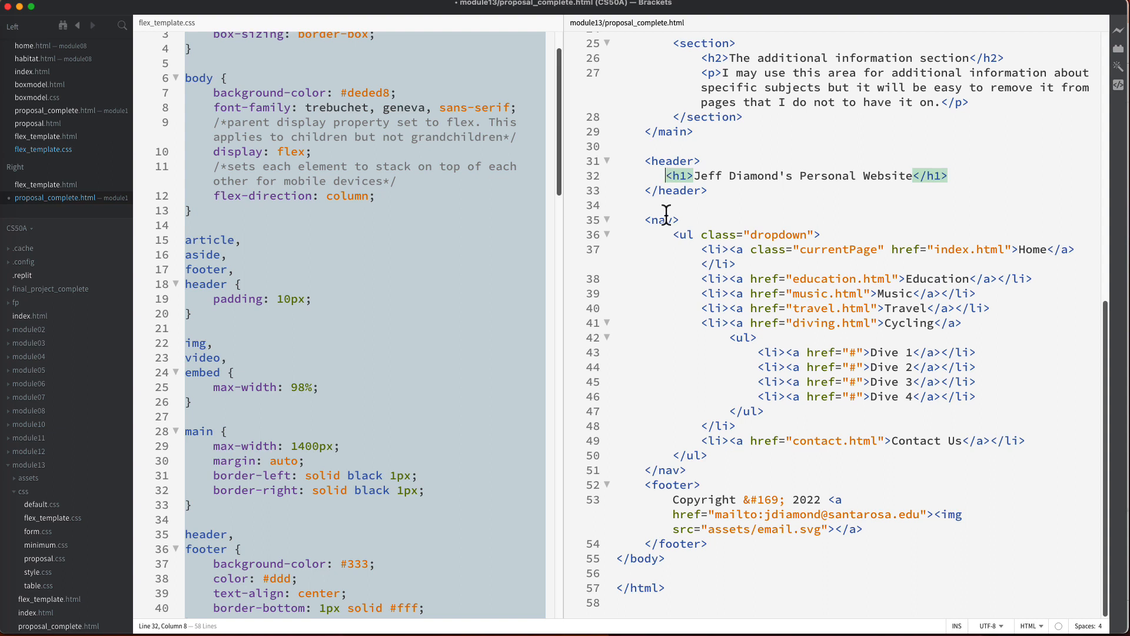
text(<img src="assets/logo%20copy.png" width="150" class="floatRight">)
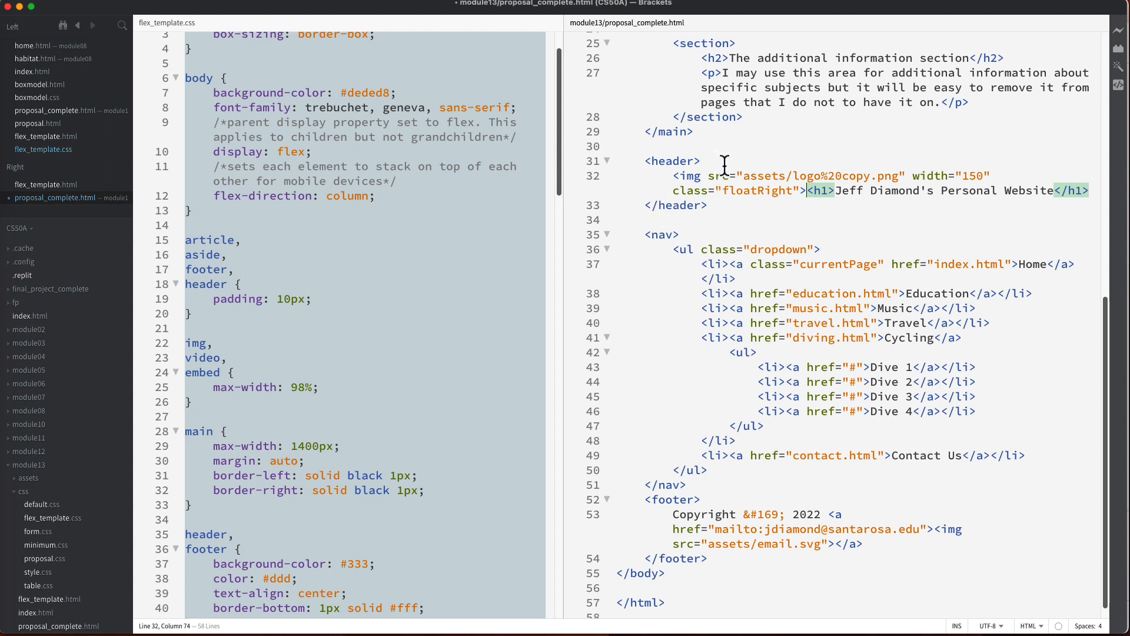
- Change the header image's source to "assets/logo_new.png"
click(868, 176)
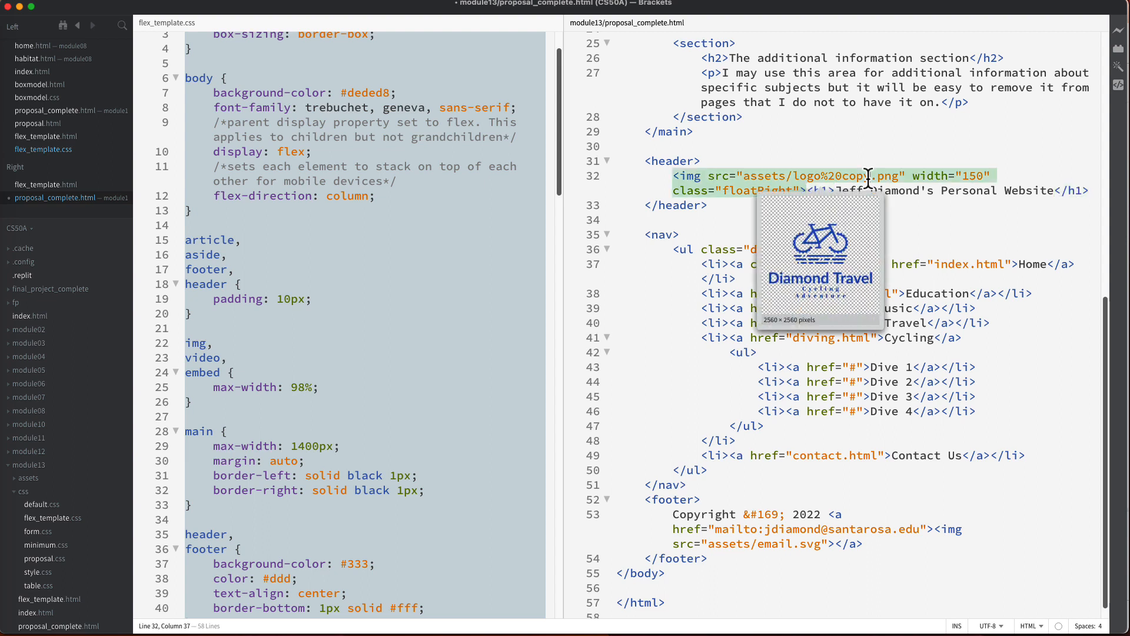
key(BackSpace)
key(BackSpace)
key(BackSpace)
key(BackSpace)
key(BackSpace)
key(BackSpace)
key(BackSpace)
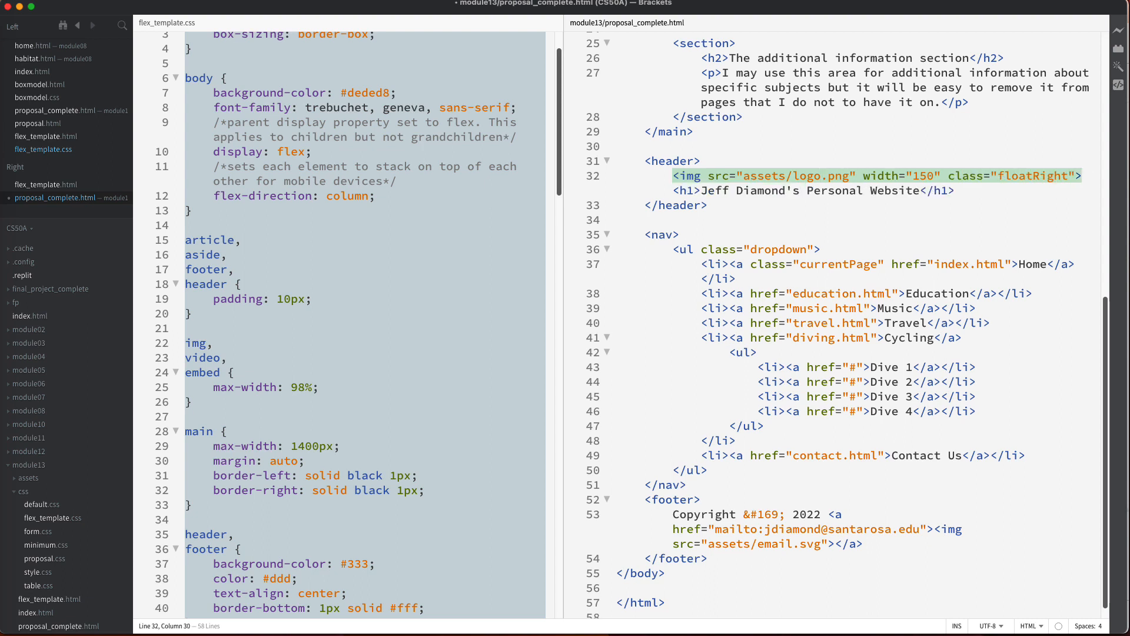
text(_new)
click(928, 193)
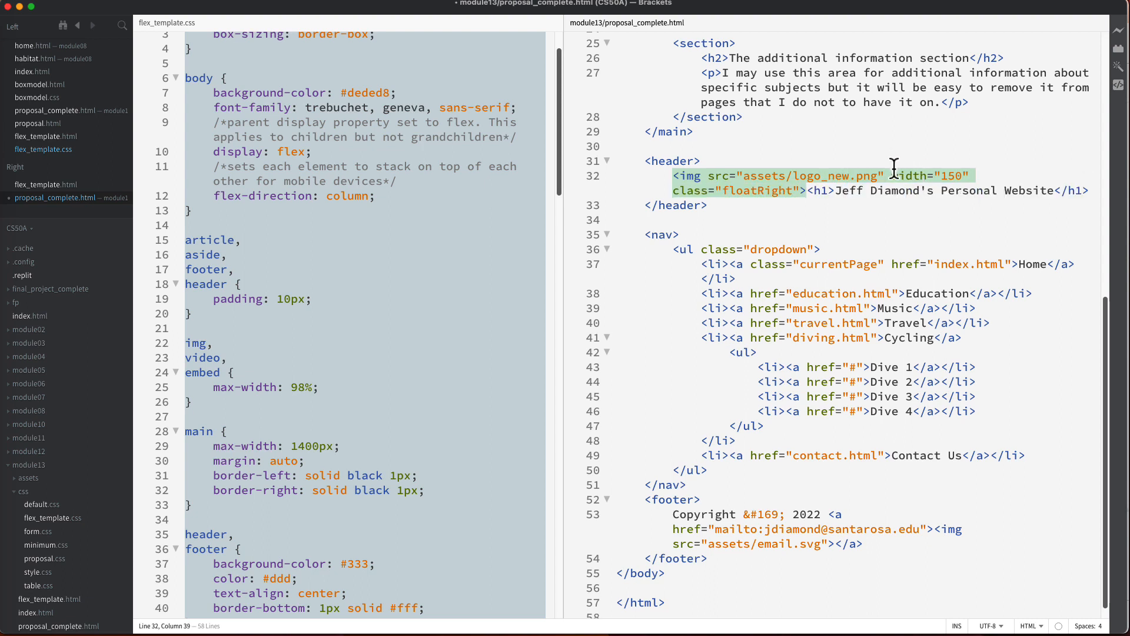
- Set the header logo's width to 200 and open the page in the live preview
click(955, 175)
key(BackSpace)
key(BackSpace)
text(2)
text(0)
click(1117, 33)
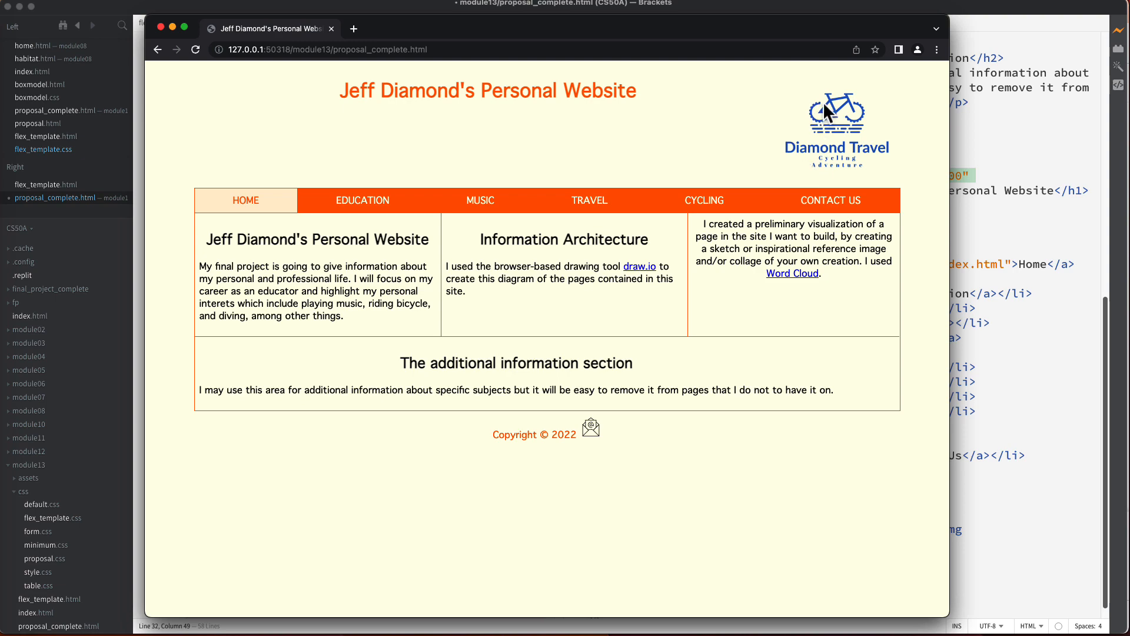
- Set the header logo's width to 150, then bring the live preview window forward and move it up to show the whole page
drag(736, 23, 839, 317)
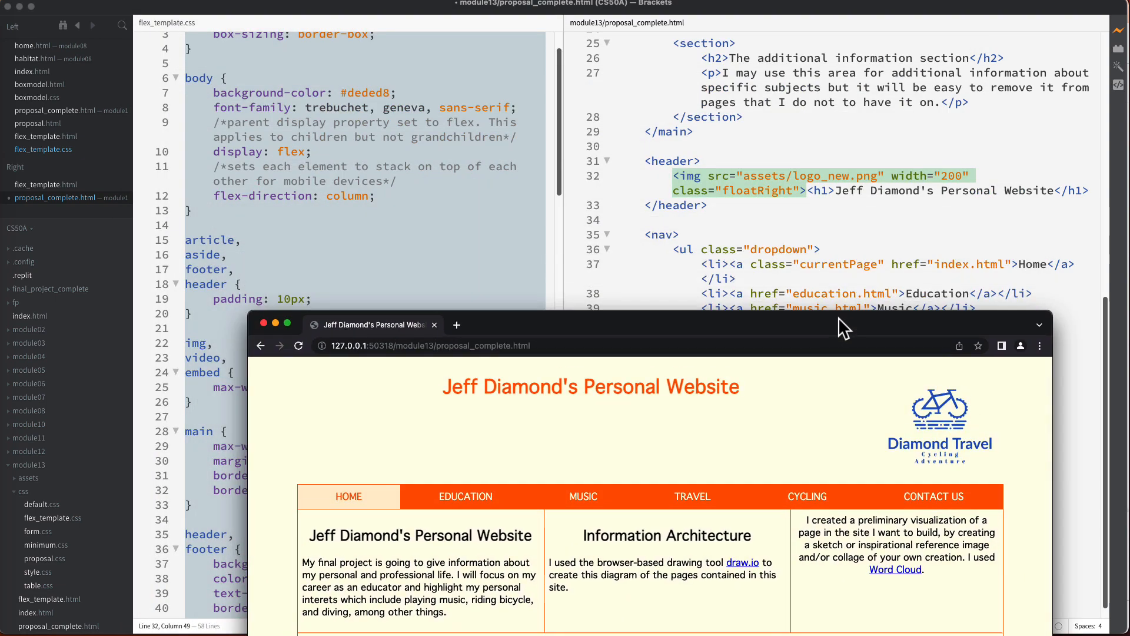
click(949, 176)
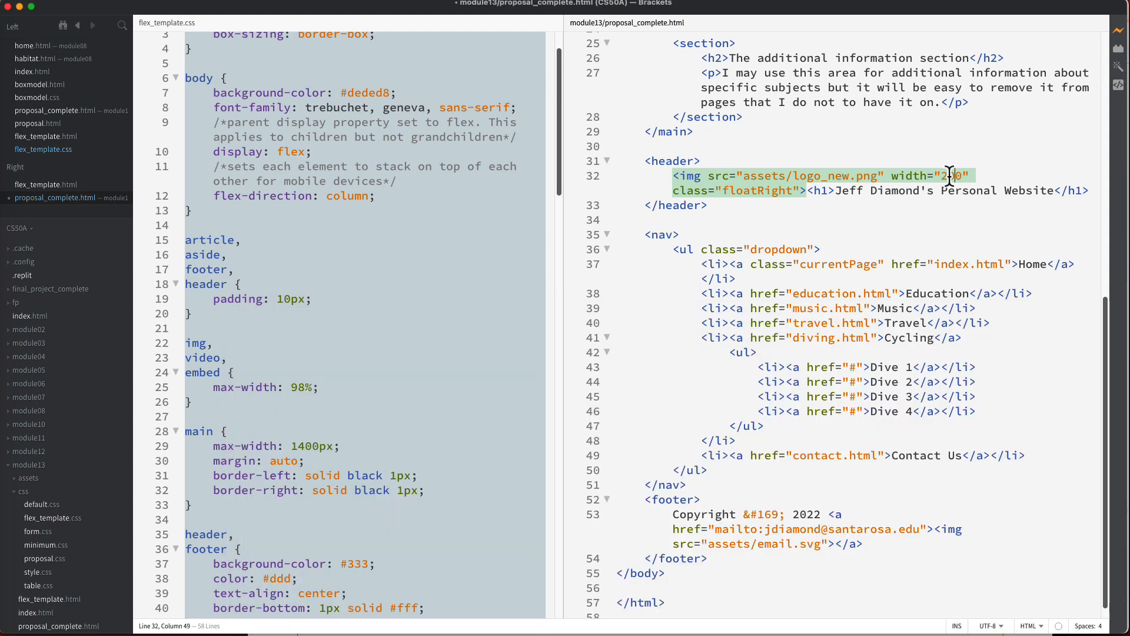
key(BackSpace)
key(BackSpace)
text(15)
click(815, 633)
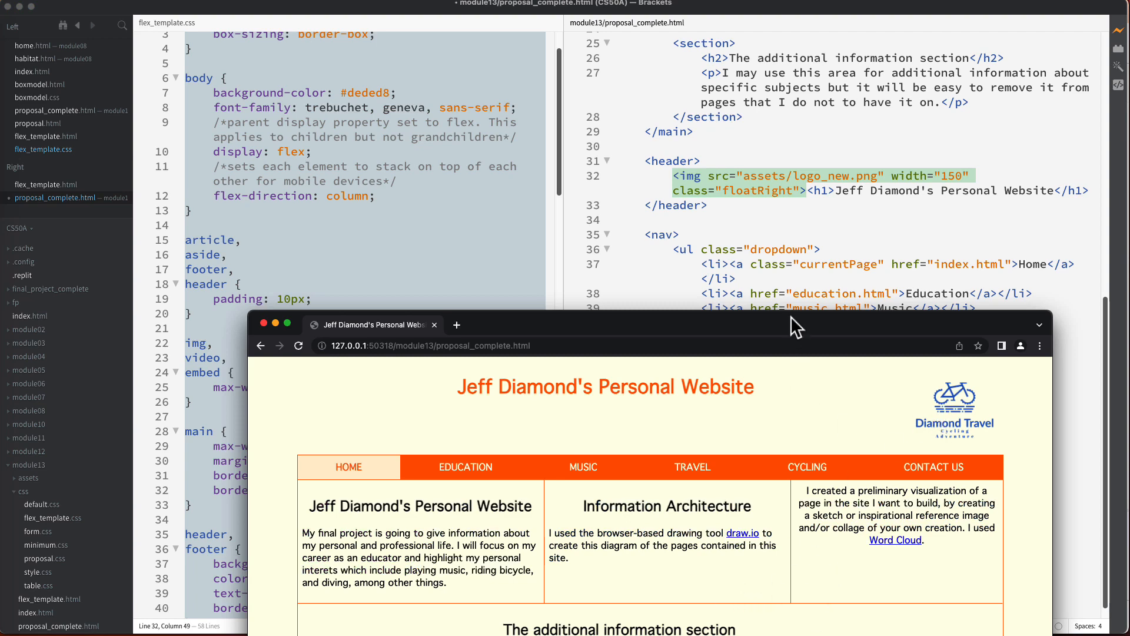
drag(790, 316, 642, 31)
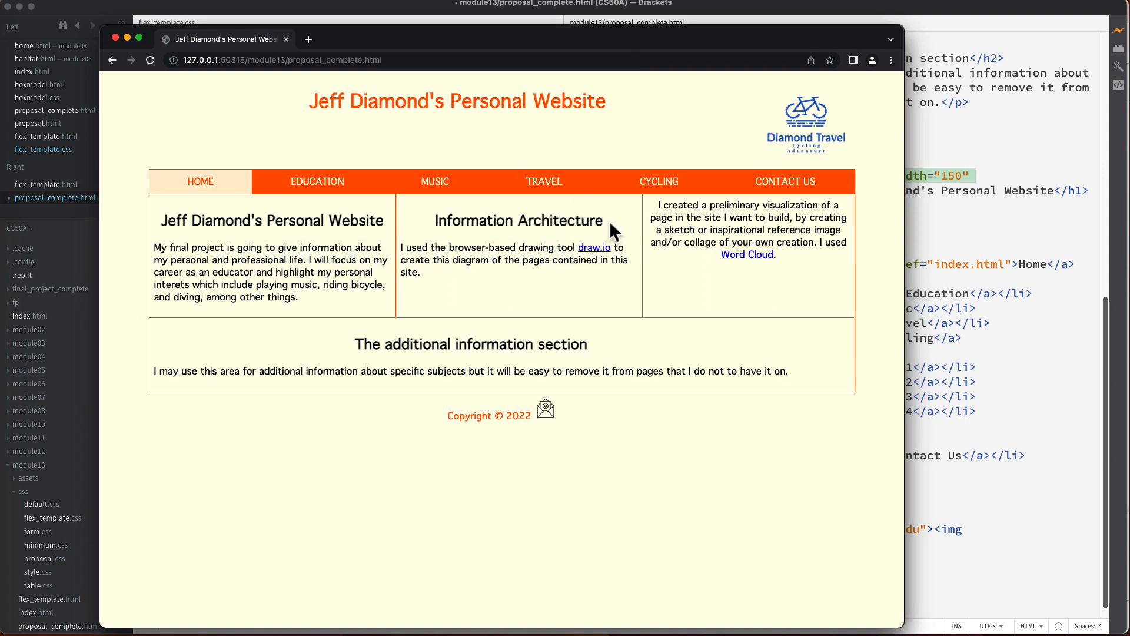